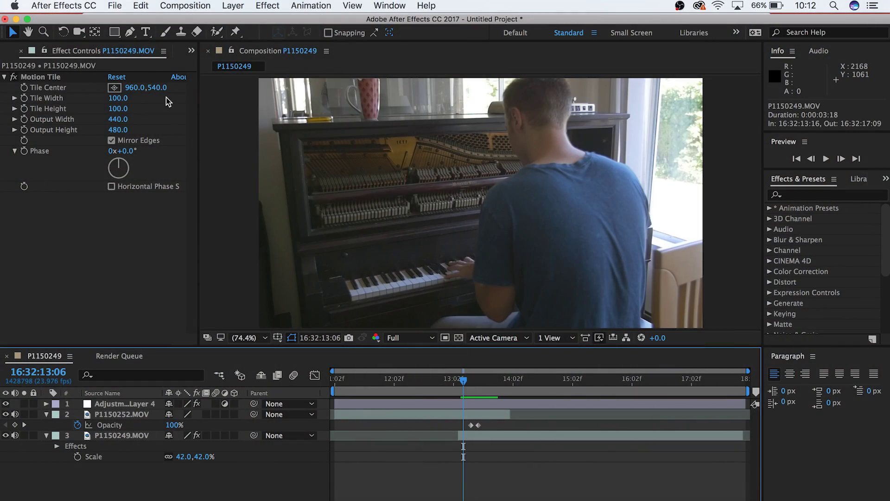
# Bring the project panel's item list back into view
pyautogui.click(191, 50)
# Delete the old P1150249 composition from the project
pyautogui.click(204, 54)
pyautogui.rightClick(31, 158)
pyautogui.press('Escape')
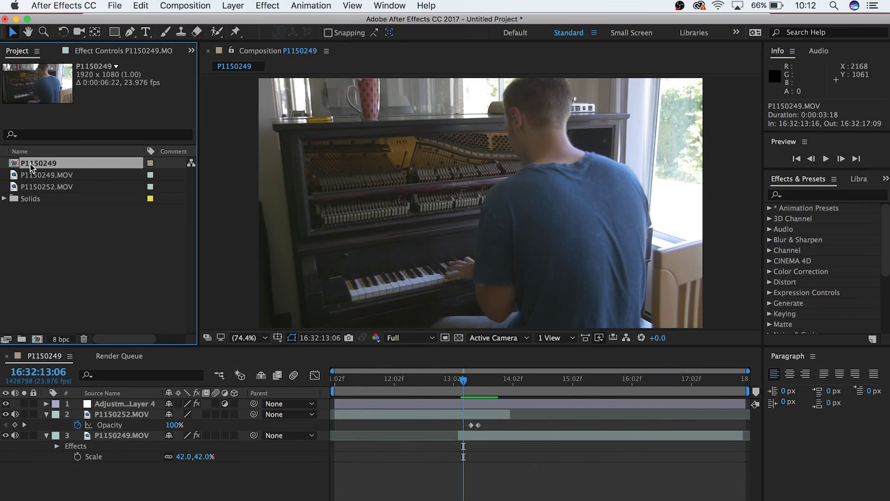
pyautogui.press('Delete')
pyautogui.click(532, 287)
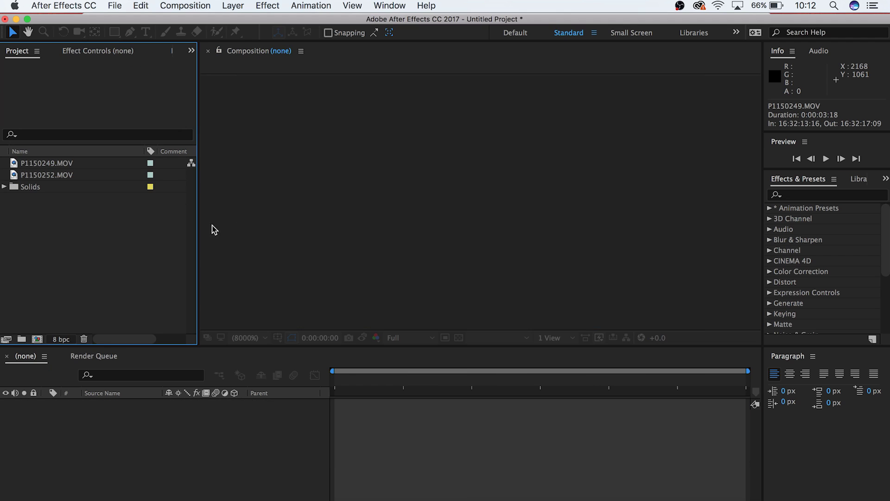
# Create a new composition from both P1150249.MOV and P1150252.MOV
pyautogui.keyDown('shift'); pyautogui.click(47, 175); pyautogui.keyUp('shift')
pyautogui.moveTo(43, 177); pyautogui.dragTo(37, 339)
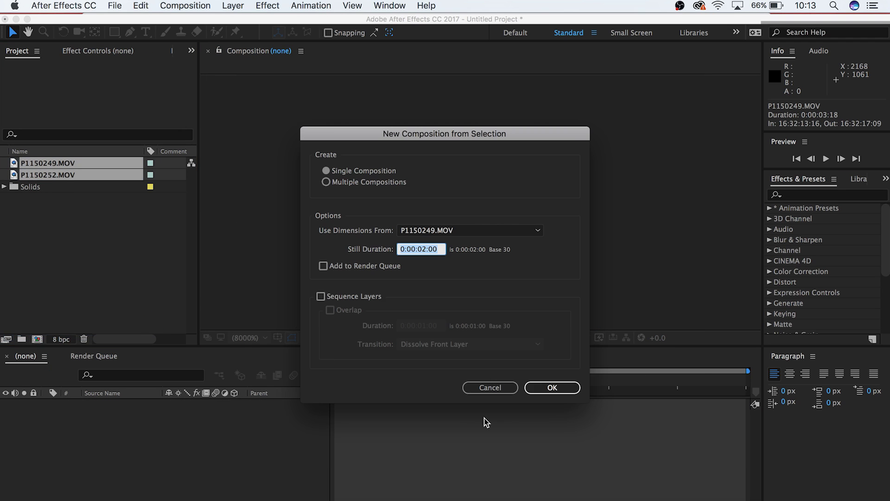
pyautogui.click(547, 388)
# Move P1150252.MOV to the top layer and slide it earlier in time
pyautogui.click(195, 459)
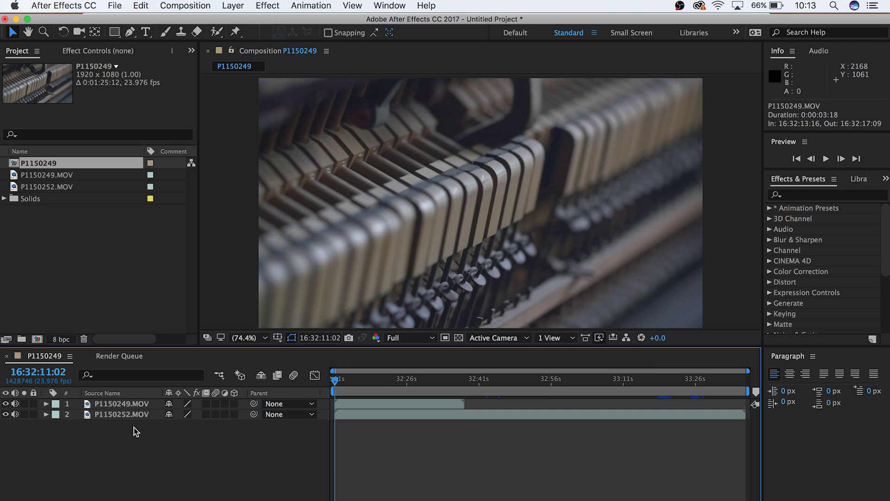
pyautogui.moveTo(121, 414); pyautogui.dragTo(116, 402)
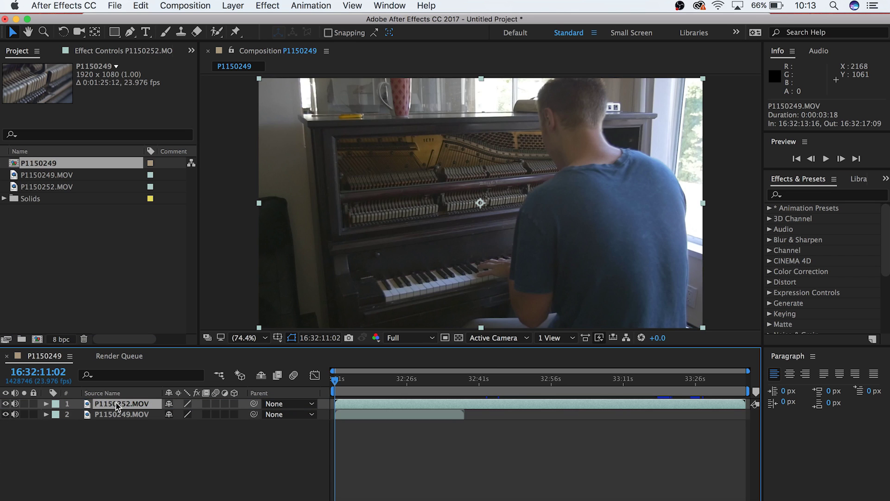
pyautogui.moveTo(682, 404); pyautogui.dragTo(351, 385)
pyautogui.press('super+shift+a')
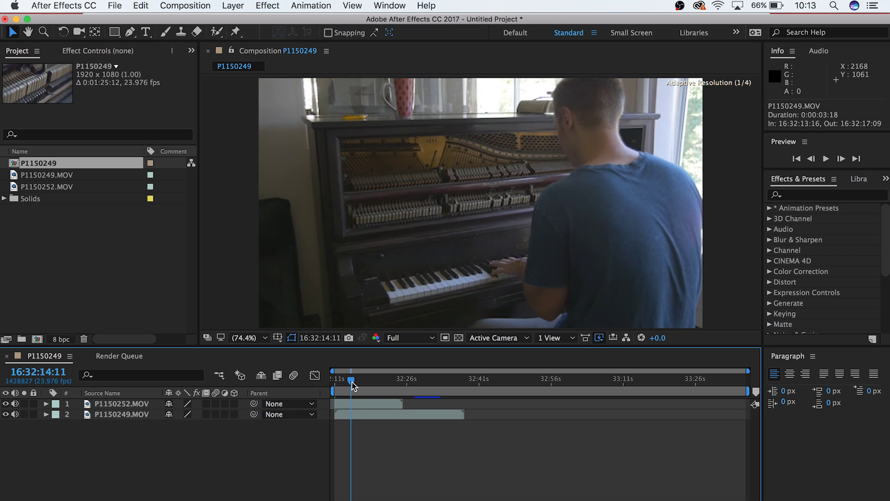
# Split P1150252.MOV at 16:32:14:11 and delete its second half
pyautogui.click(357, 405)
pyautogui.press('super+shift+d')
pyautogui.press('Delete')
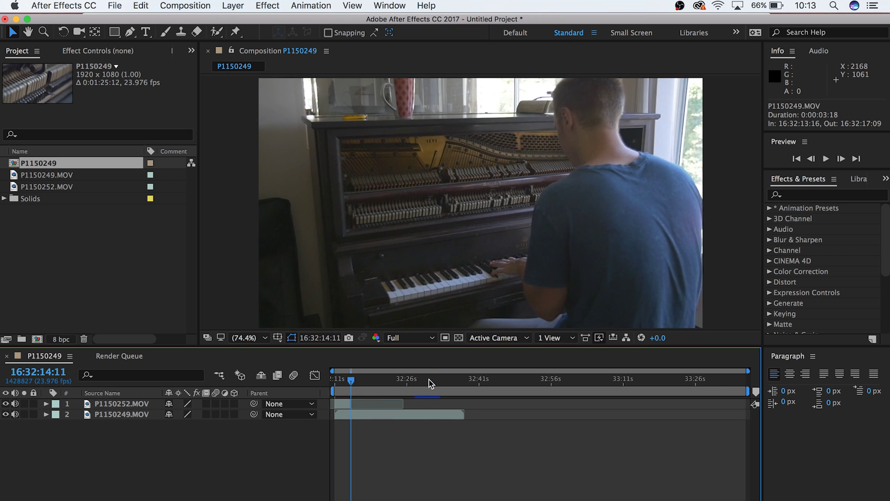
# Slide P1150249.MOV earlier in the timeline toward the cut
pyautogui.click(430, 380)
pyautogui.moveTo(430, 381); pyautogui.dragTo(421, 382)
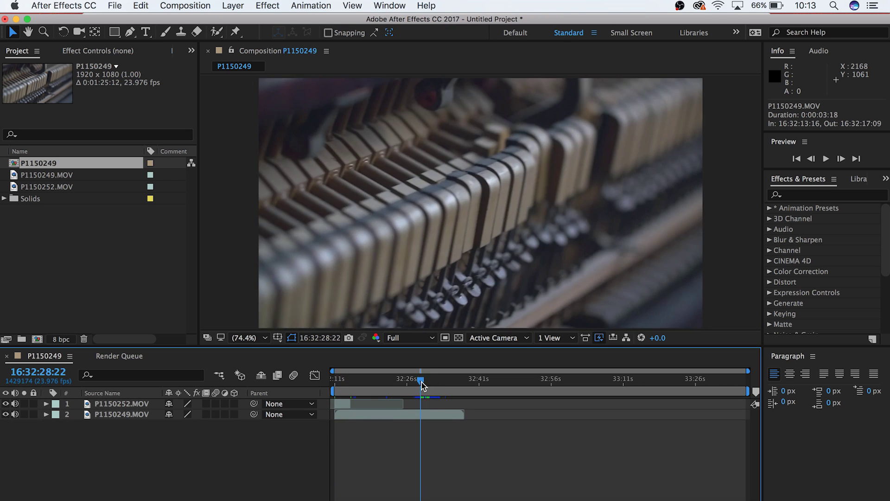
pyautogui.click(416, 415)
pyautogui.moveTo(432, 413); pyautogui.dragTo(387, 381)
pyautogui.click(345, 380)
pyautogui.scroll(3, 344, 380)
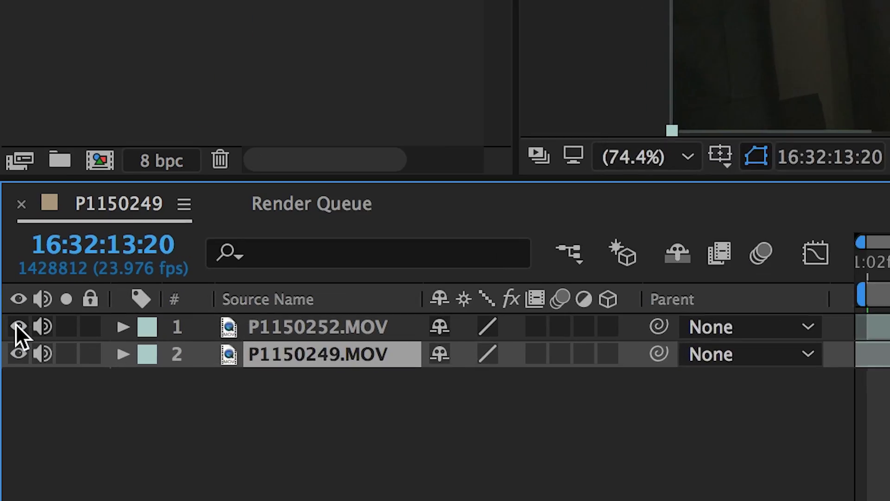
# Make P1150249.MOV start at the cut, then scrub to where the close-up should end
pyautogui.click(6, 403)
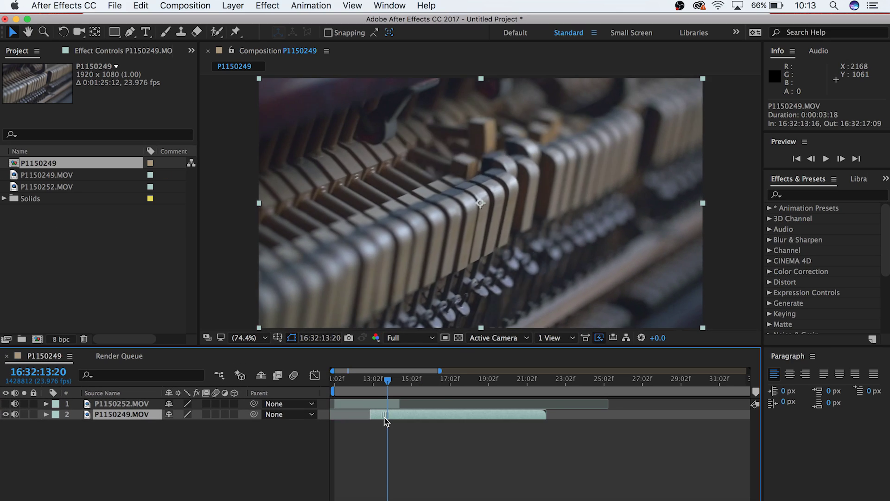
pyautogui.moveTo(385, 417); pyautogui.dragTo(395, 418)
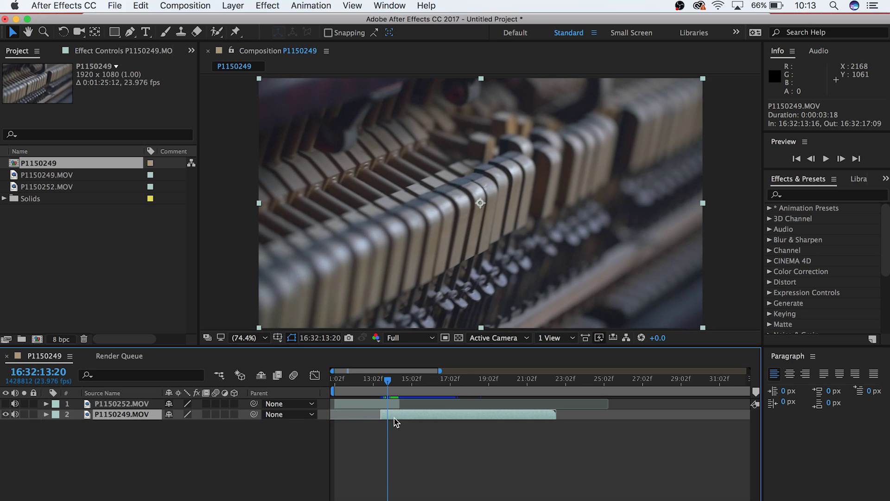
pyautogui.click(6, 404)
pyautogui.click(389, 380)
pyautogui.moveTo(389, 382); pyautogui.dragTo(457, 381)
# Cut off the rest of P1150249.MOV and trim the composition to the work area
pyautogui.press('super+shift+d')
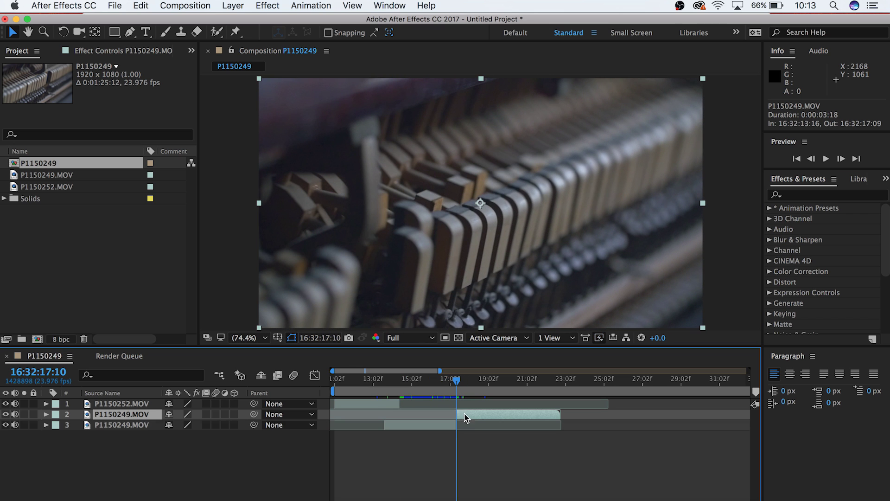
pyautogui.press('Delete')
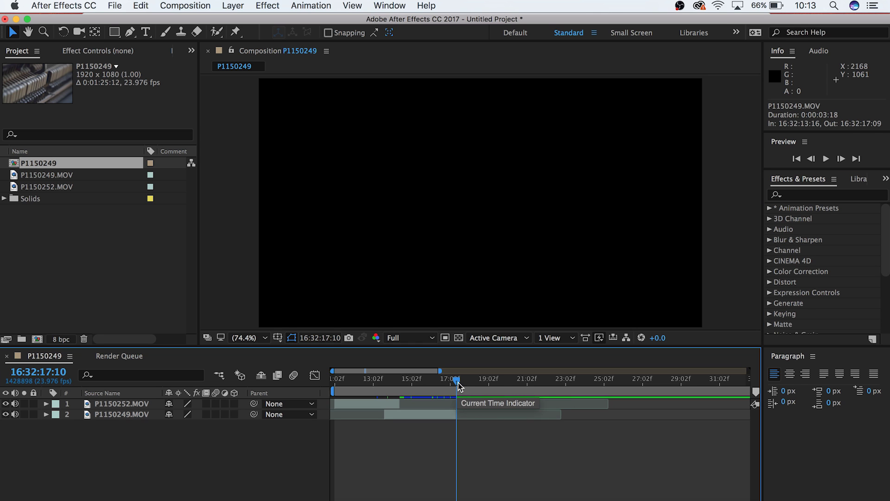
pyautogui.press('n')
pyautogui.moveTo(457, 384); pyautogui.dragTo(392, 388)
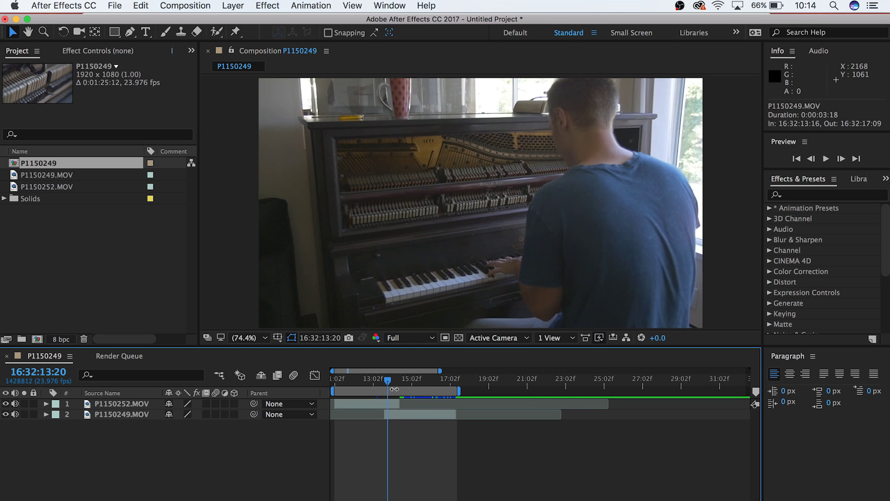
pyautogui.rightClick(392, 391)
pyautogui.click(421, 421)
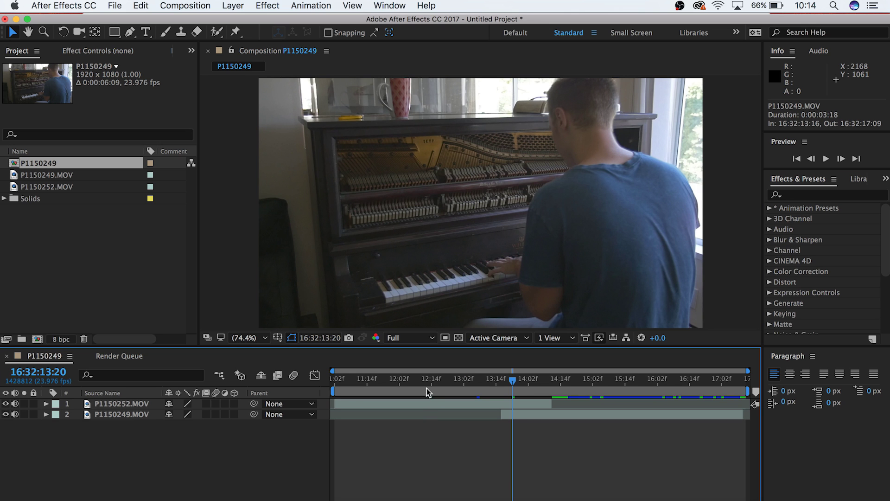
# Preview the transition starting from 16:32:13:02
pyautogui.click(463, 381)
pyautogui.press('space')
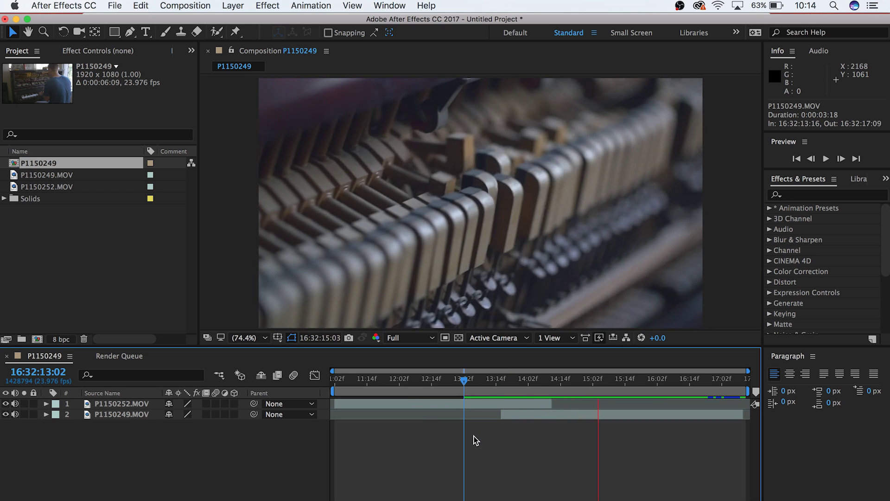
pyautogui.press('space')
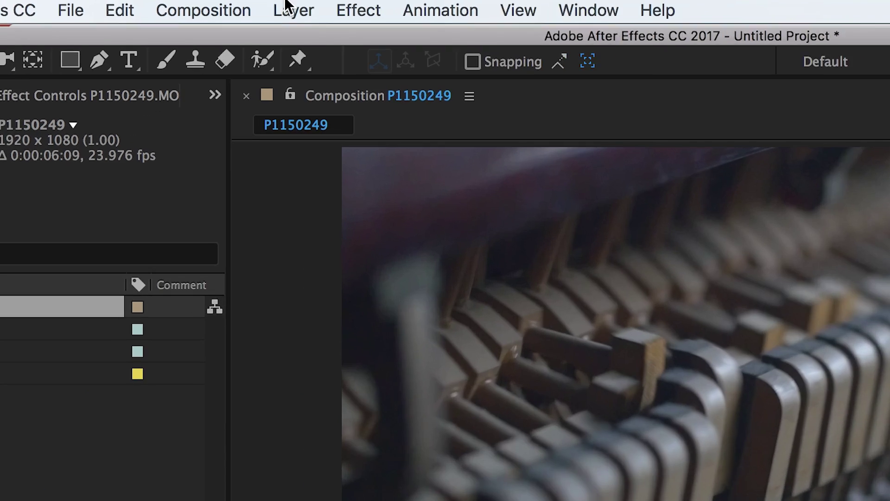
# Add a new adjustment layer above both clips
pyautogui.click(232, 6)
pyautogui.moveTo(235, 19)
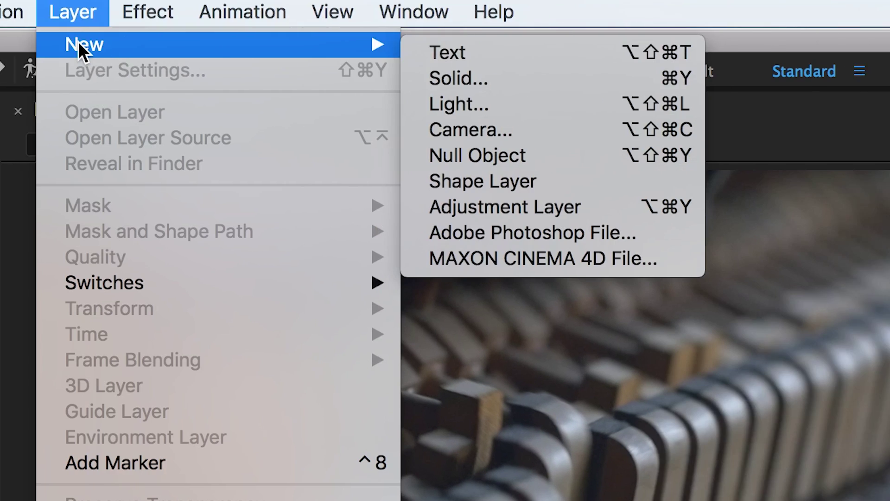
pyautogui.click(671, 208)
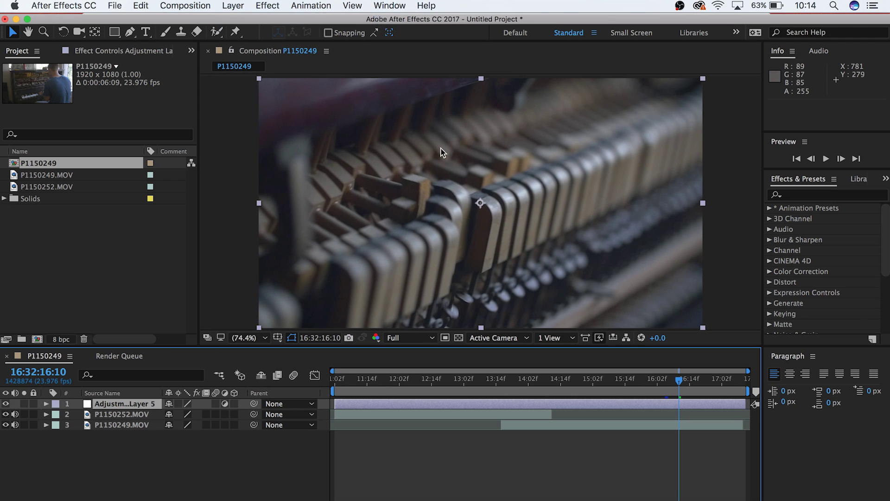
# At 16:32:13:19, apply the Transform effect to the adjustment layer
pyautogui.click(514, 375)
pyautogui.moveTo(513, 387); pyautogui.dragTo(508, 381)
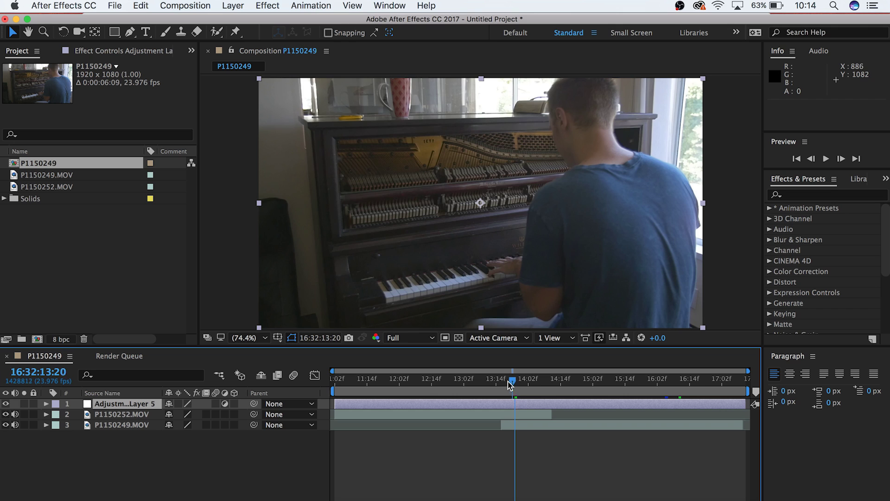
pyautogui.click(799, 195)
pyautogui.write('transfor')
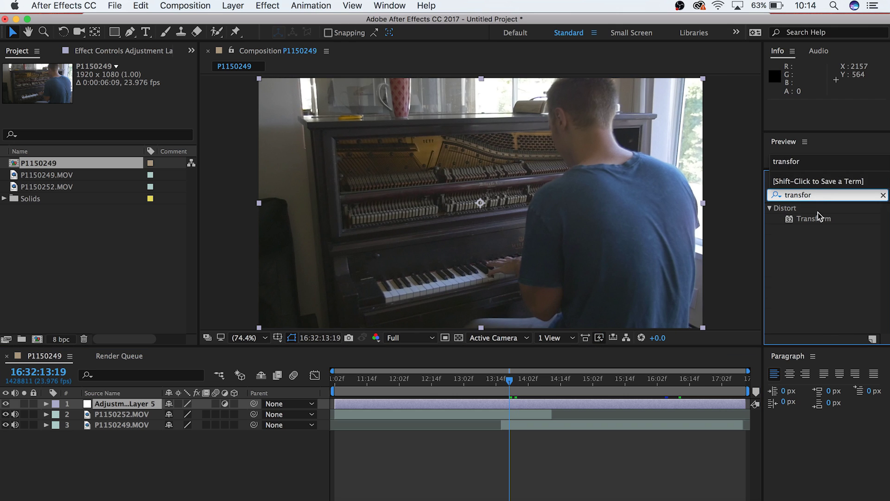
pyautogui.moveTo(819, 217); pyautogui.dragTo(515, 403)
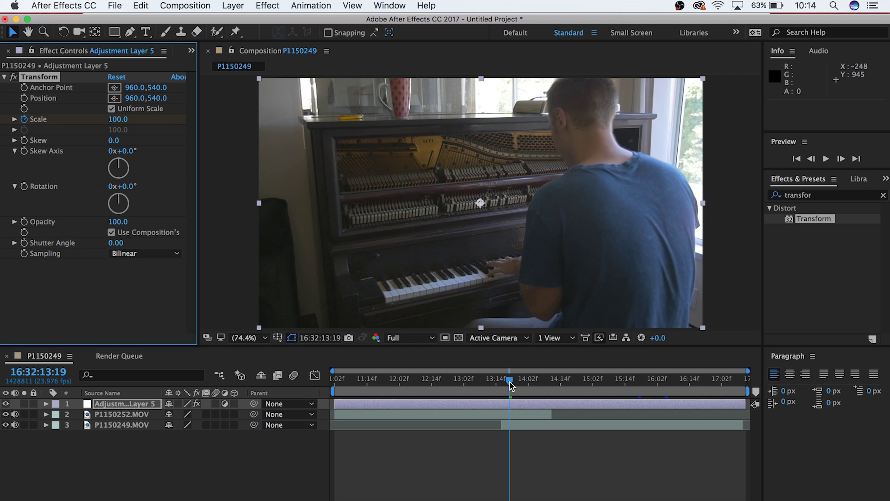
# At 16:32:13:20, raise Adjustment Layer 5's Transform Scale to 213.0
pyautogui.moveTo(510, 385); pyautogui.dragTo(518, 387)
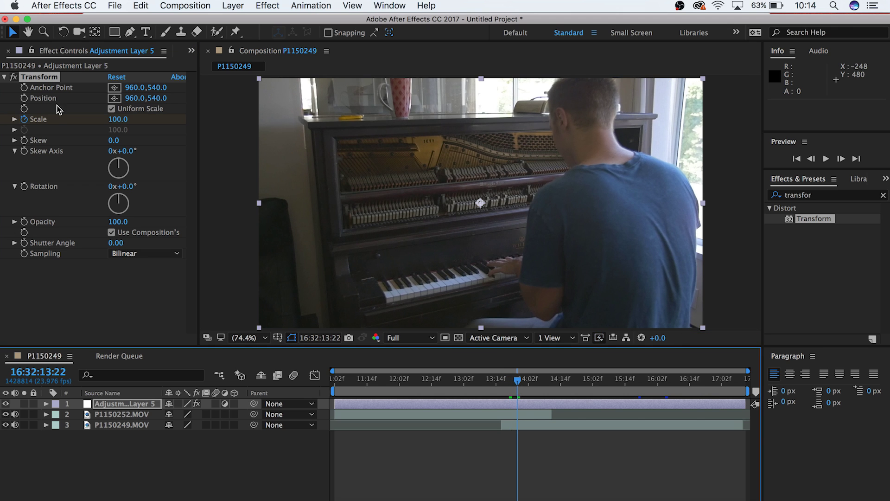
pyautogui.moveTo(118, 119); pyautogui.dragTo(194, 129)
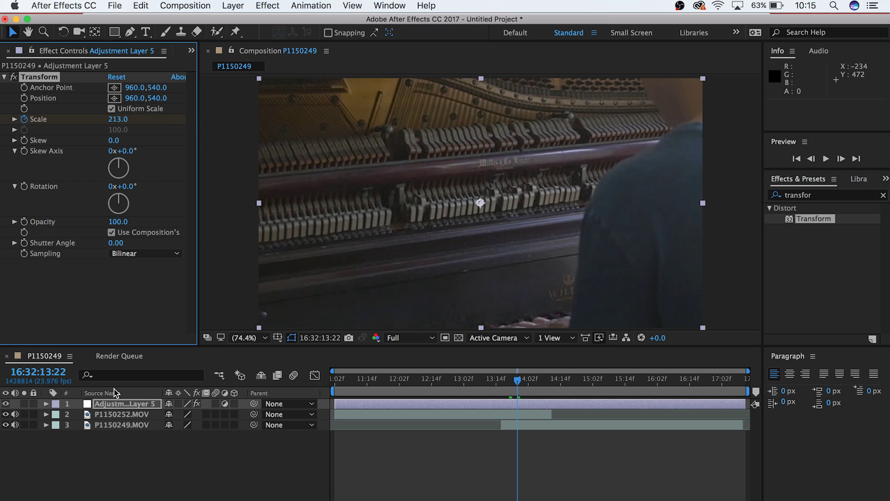
pyautogui.click(111, 415)
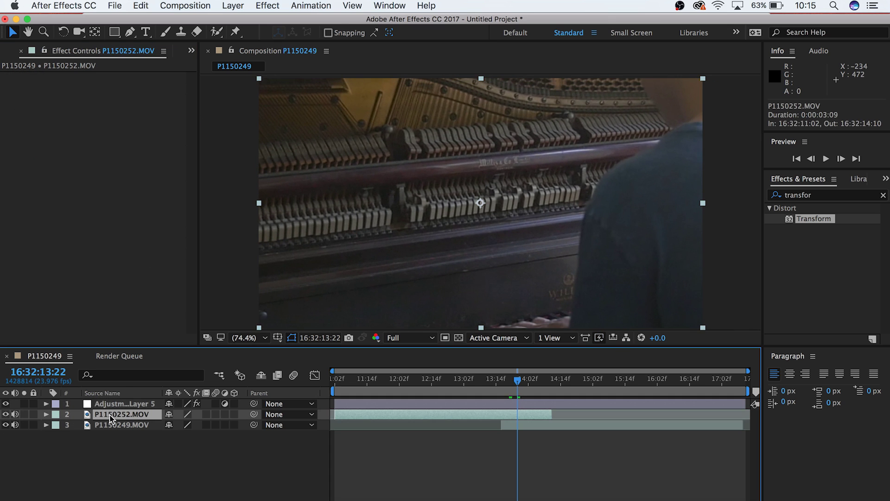
# Keyframe P1150252.MOV's Opacity at 100% on 13:19 and 0% on 13:22
pyautogui.press('t')
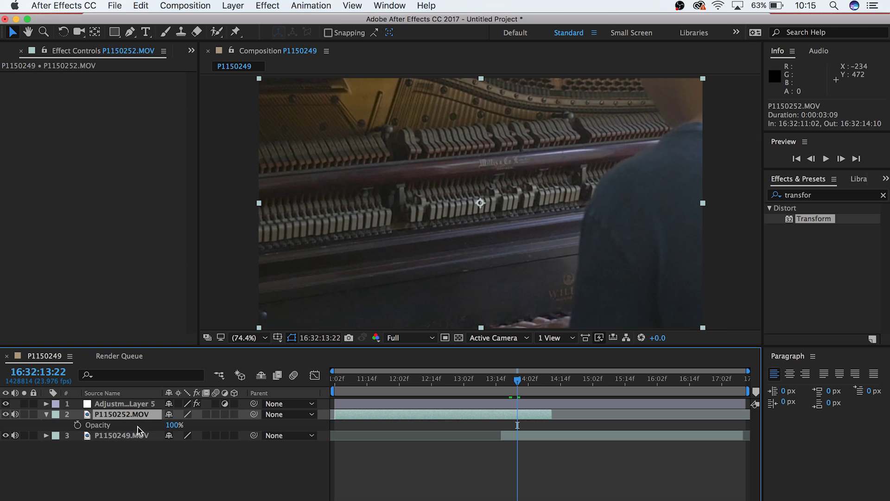
pyautogui.click(77, 424)
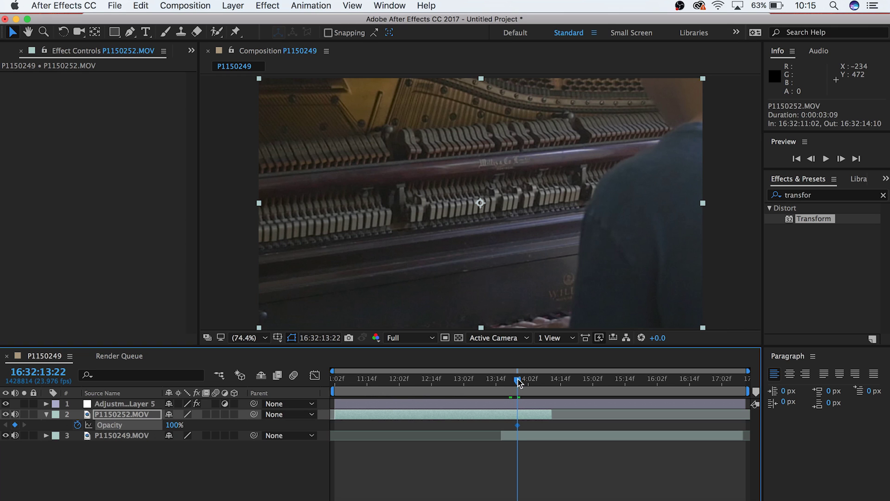
pyautogui.moveTo(518, 381); pyautogui.dragTo(511, 384)
pyautogui.click(15, 424)
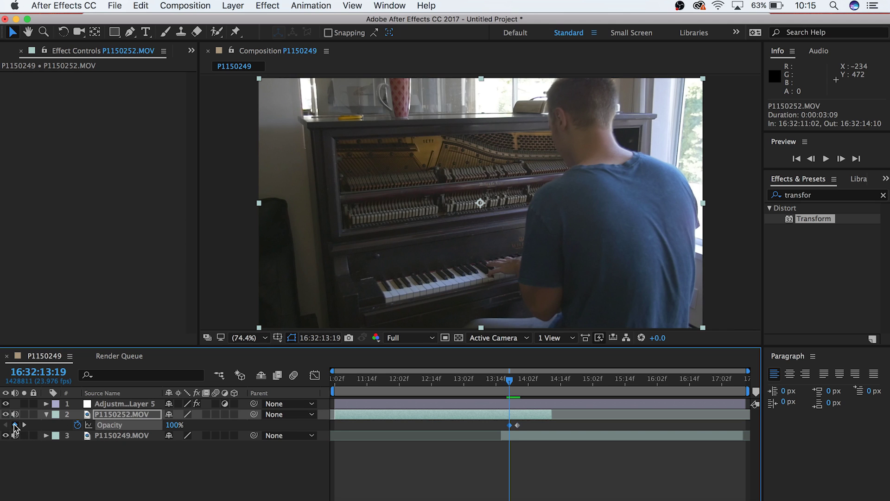
pyautogui.click(25, 425)
pyautogui.click(174, 424)
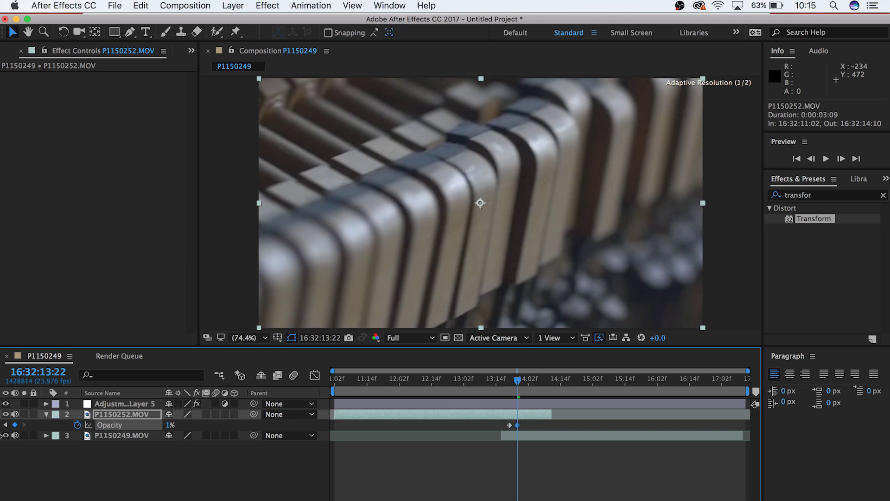
pyautogui.write('0')
pyautogui.press('Return')
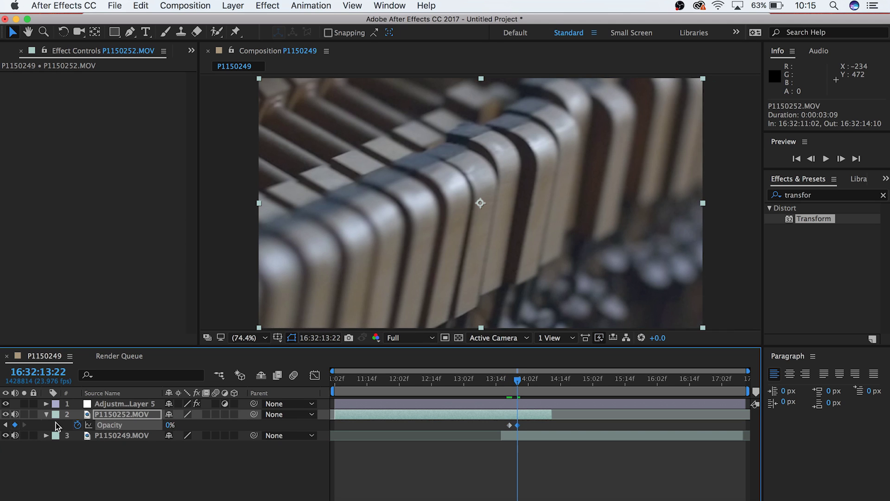
pyautogui.click(514, 438)
# Scale P1150249.MOV down to 47% and preview the transition
pyautogui.press('s')
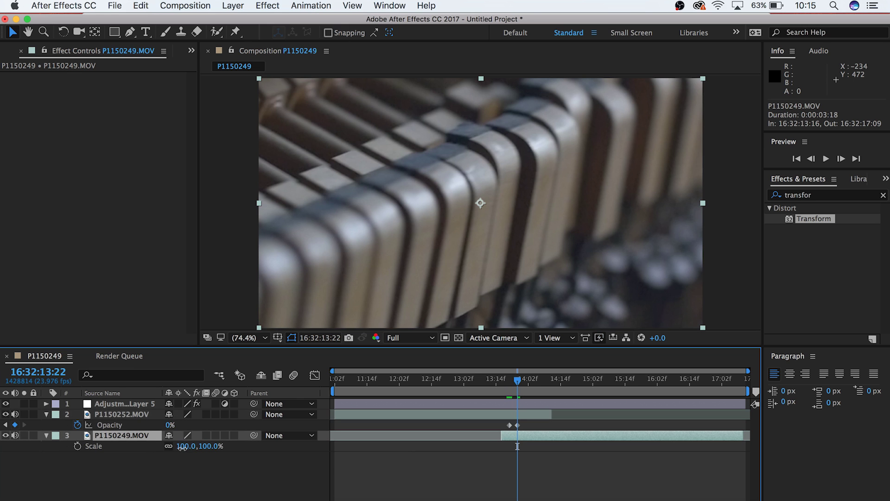
pyautogui.moveTo(175, 448); pyautogui.dragTo(156, 454)
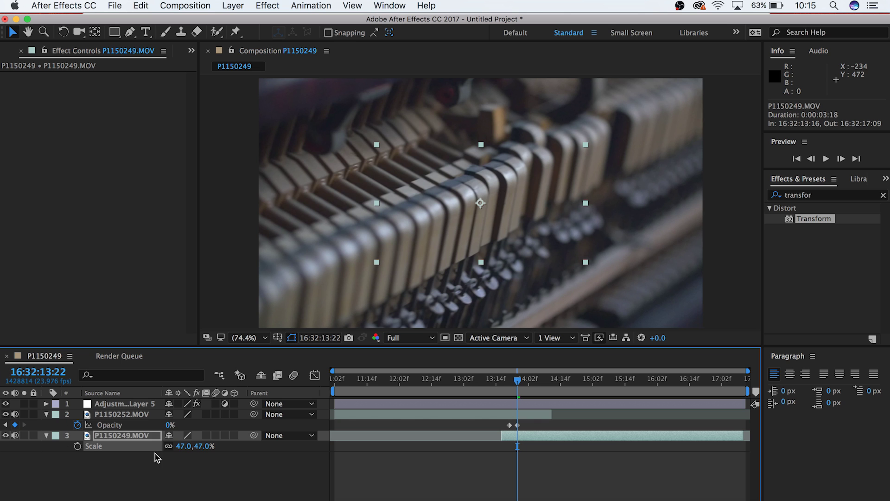
pyautogui.click(478, 380)
pyautogui.click(494, 470)
pyautogui.press('space')
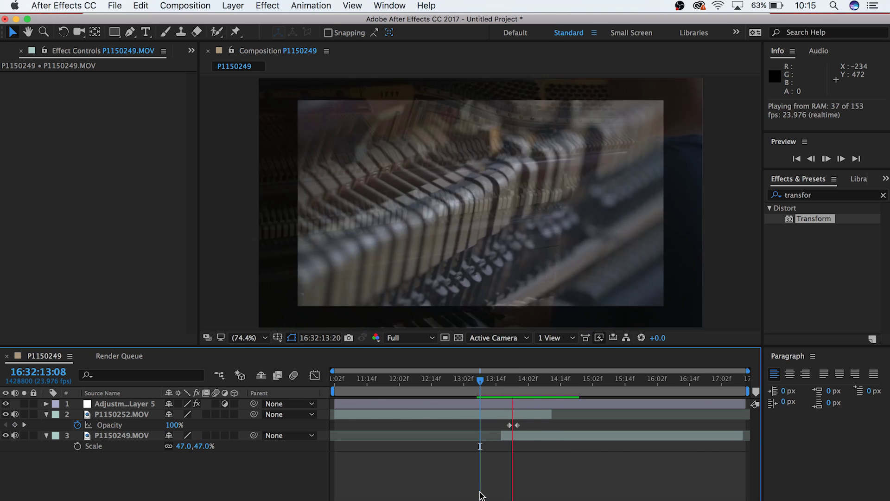
pyautogui.press('space')
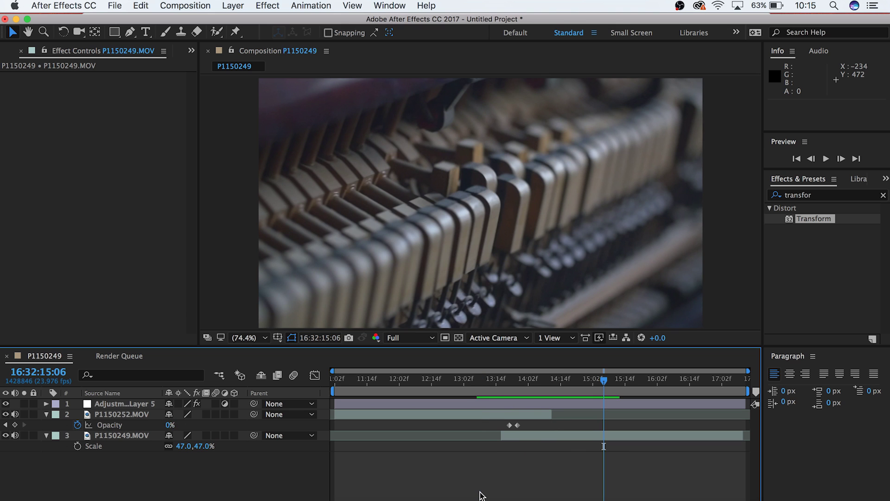
# Hide P1150252.MOV at frame 13:19 and clear the Effects search field
pyautogui.click(513, 384)
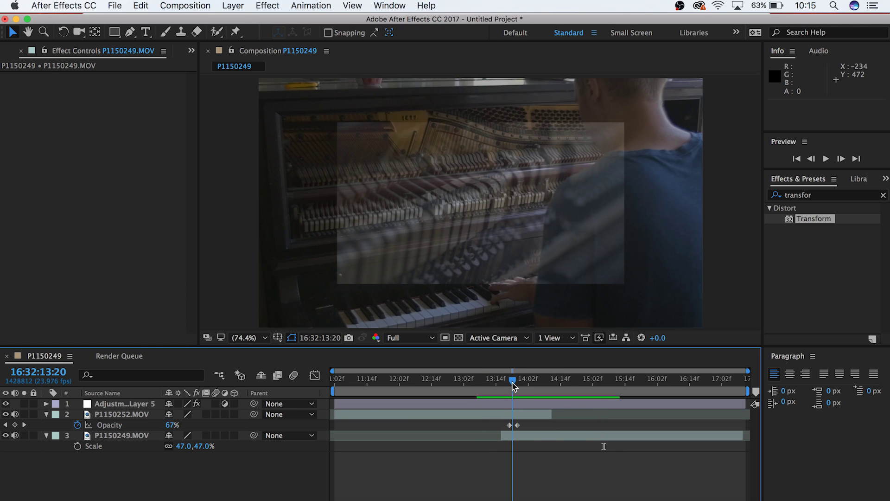
pyautogui.click(6, 415)
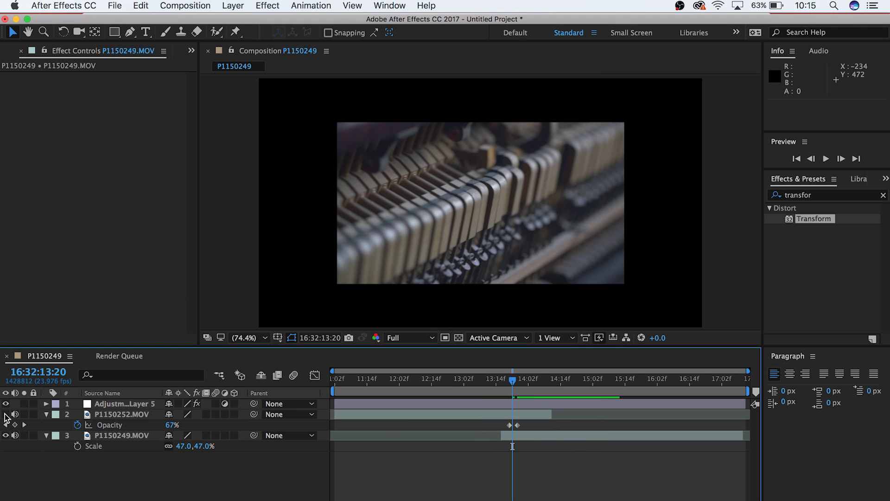
pyautogui.click(510, 382)
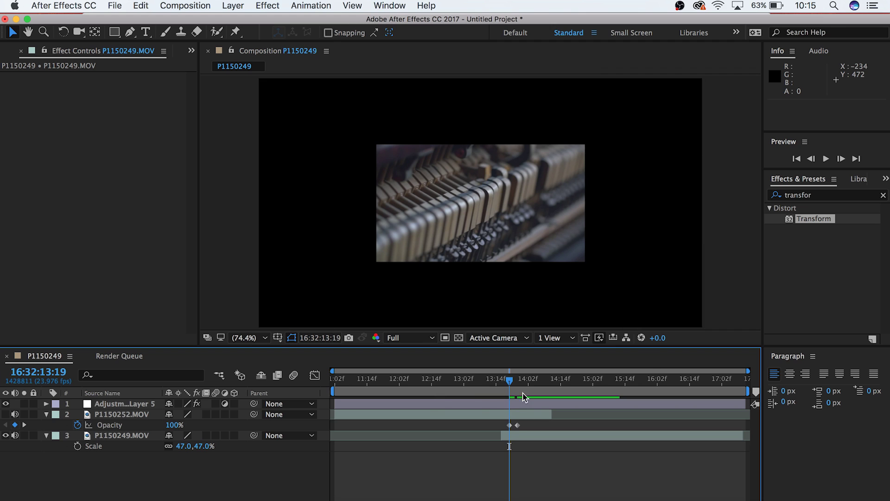
pyautogui.click(883, 195)
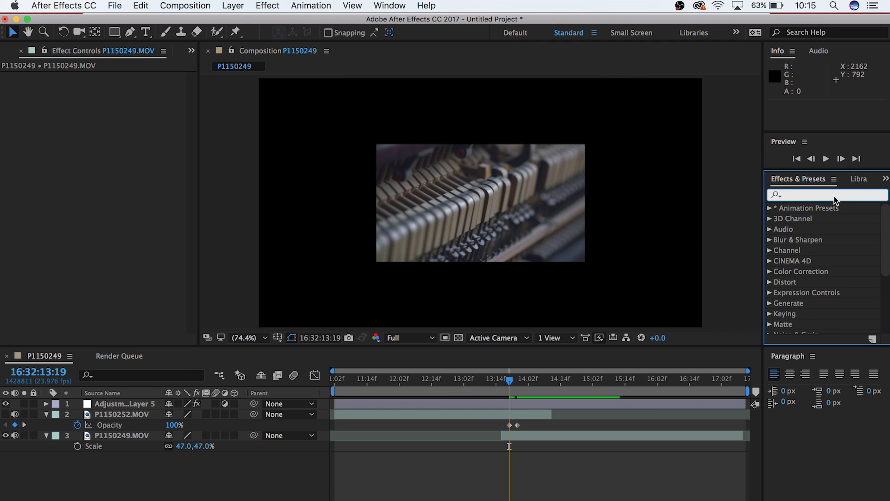
# Apply Motion Tile to P1150249.MOV at 230 × 220 output with Mirror Edges, then unhide P1150252.MOV
pyautogui.write('motion')
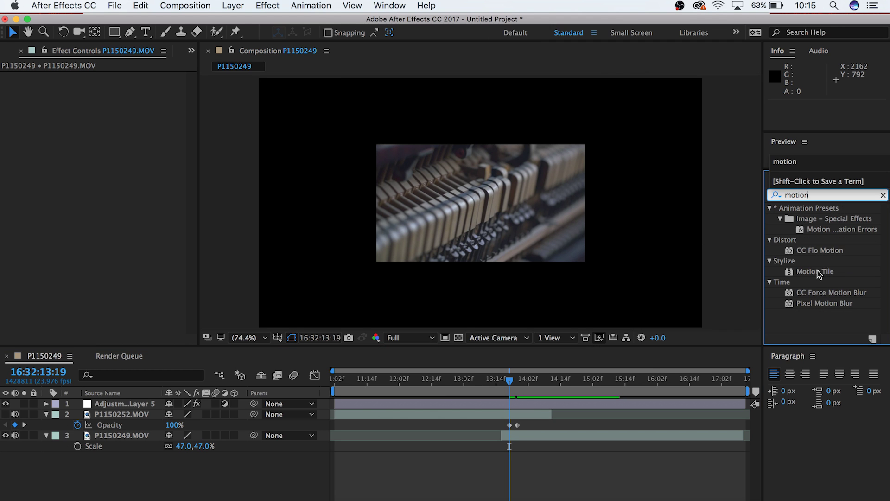
pyautogui.moveTo(818, 273); pyautogui.dragTo(523, 438)
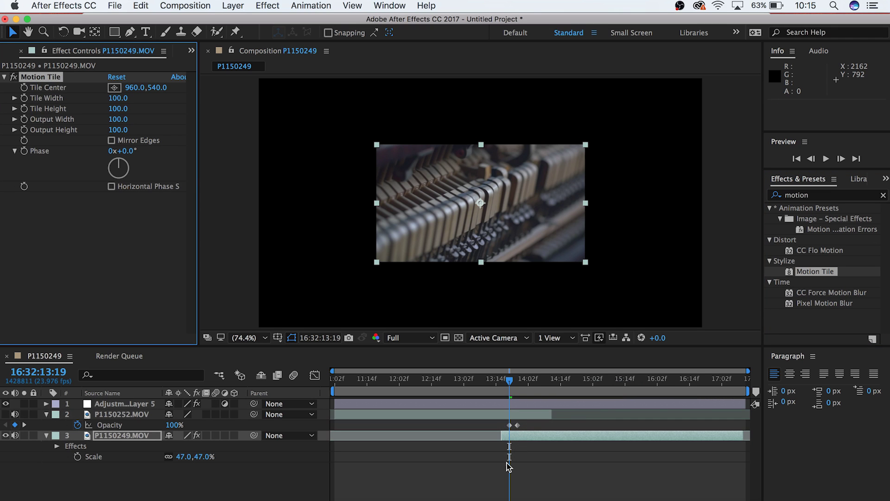
pyautogui.moveTo(118, 120)
pyautogui.mouseDown()
pyautogui.moveTo(135, 121)
pyautogui.moveTo(129, 130)
pyautogui.mouseUp()
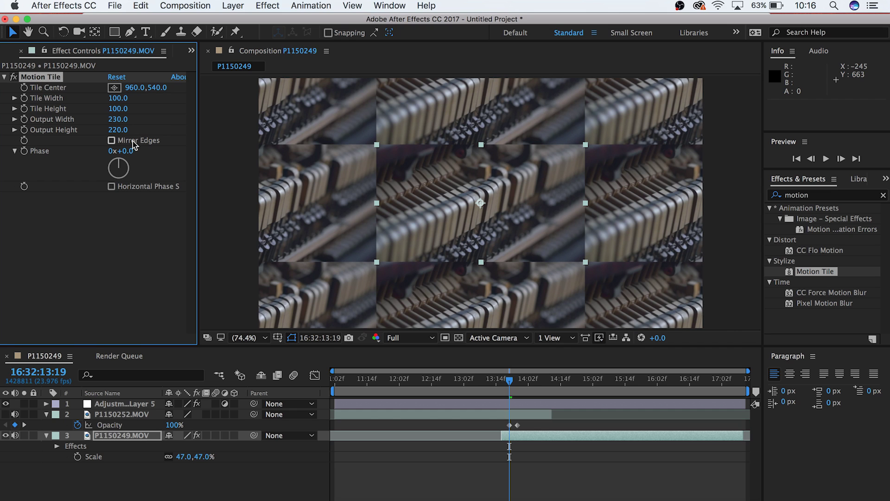
pyautogui.click(111, 140)
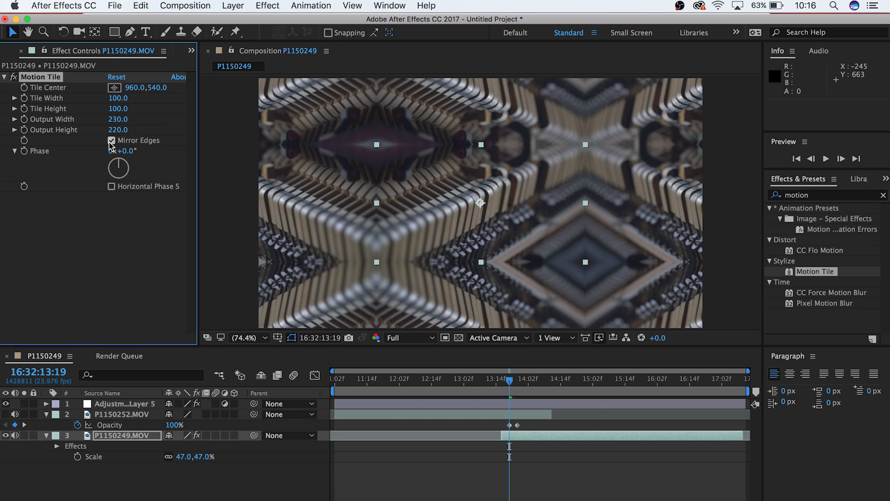
pyautogui.click(5, 414)
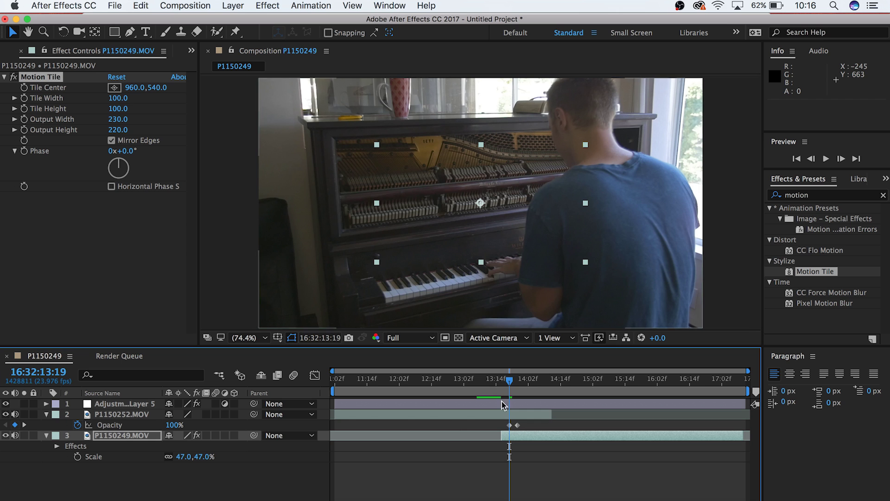
pyautogui.moveTo(509, 381); pyautogui.dragTo(483, 381)
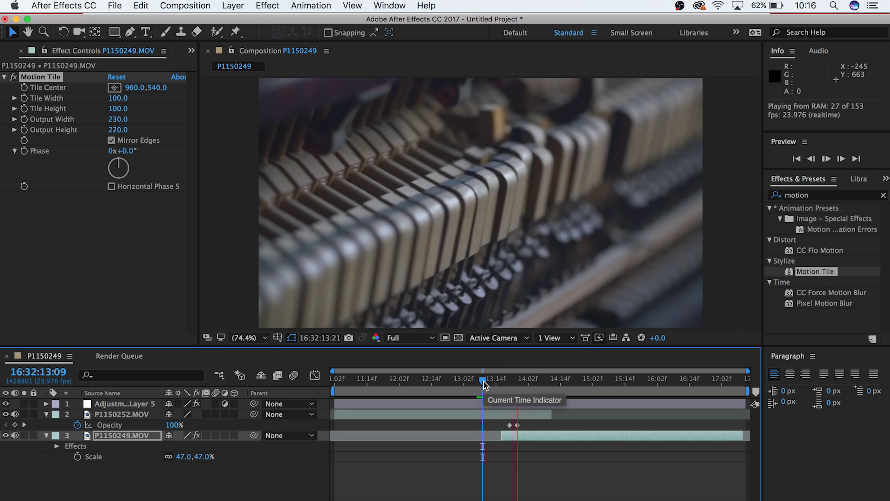
pyautogui.press('space')
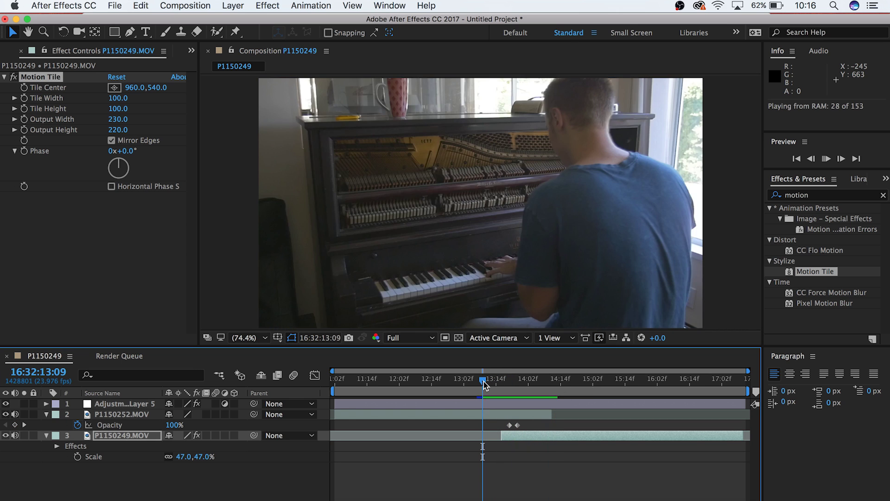
pyautogui.press('space')
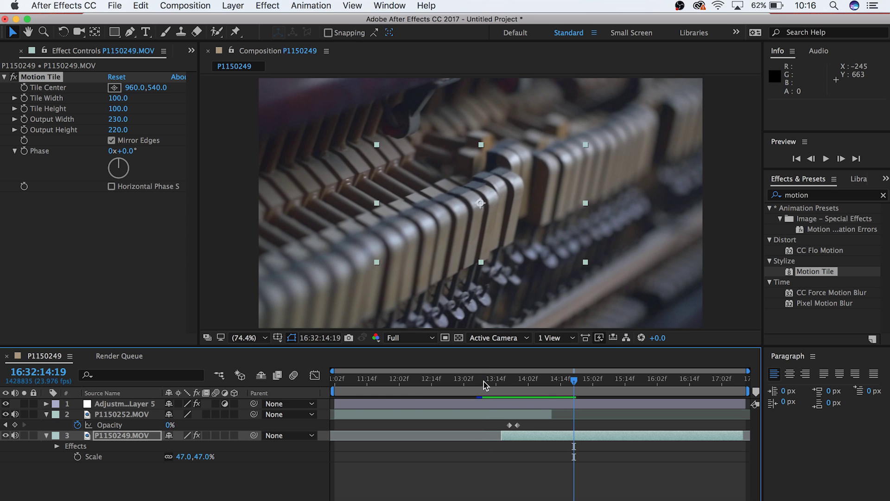
pyautogui.click(483, 381)
pyautogui.press('space')
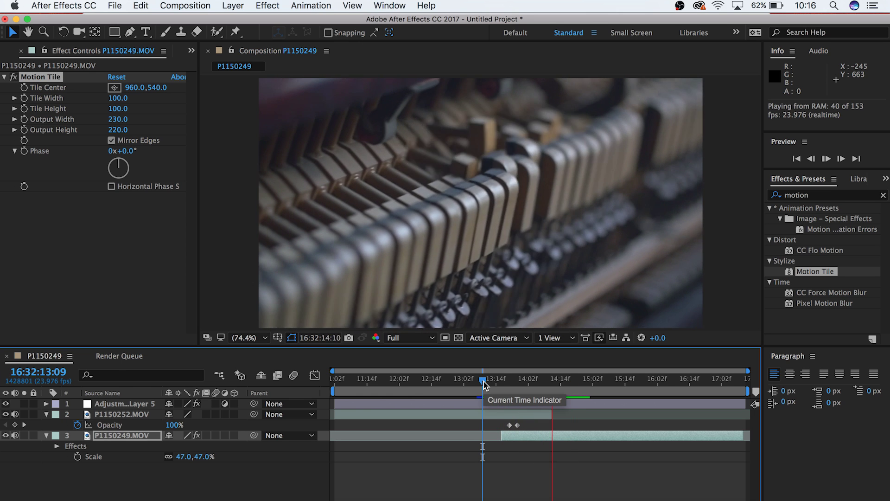
pyautogui.press('space')
pyautogui.click(539, 475)
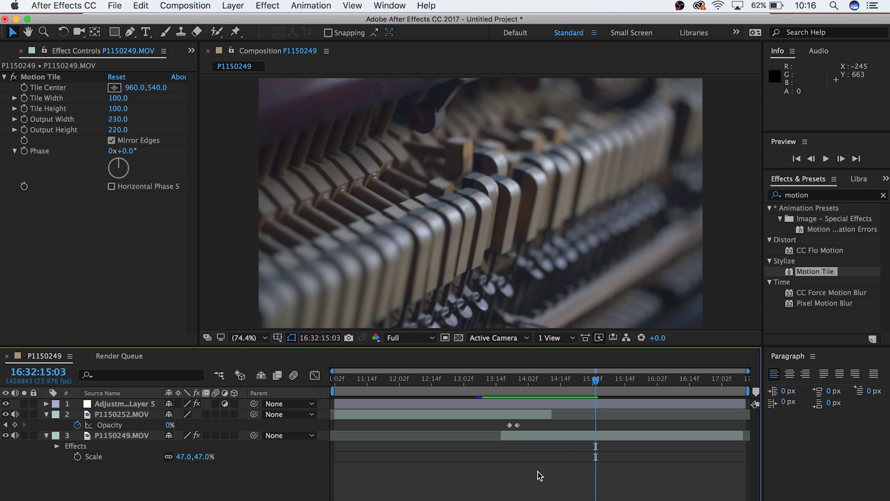
pyautogui.press('j')
pyautogui.press('j')
pyautogui.click(512, 406)
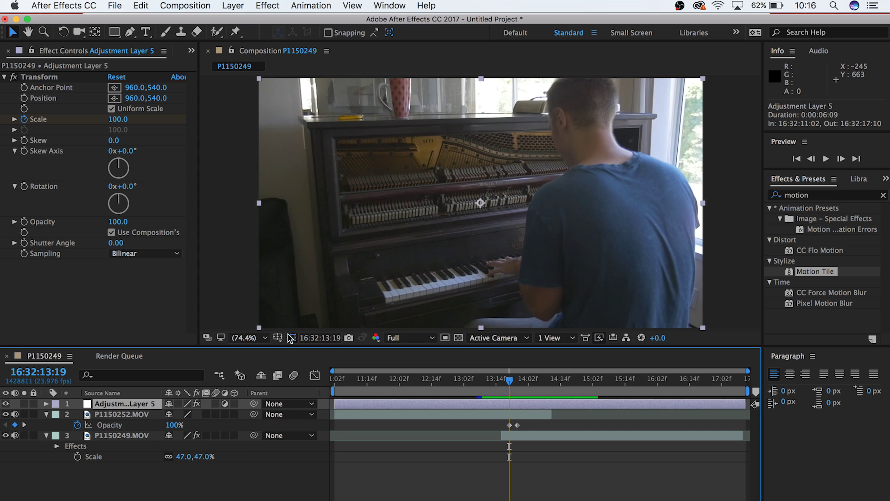
# Turn off Use Composition's Shutter Angle in Transform and set Shutter Angle to 180
pyautogui.click(111, 232)
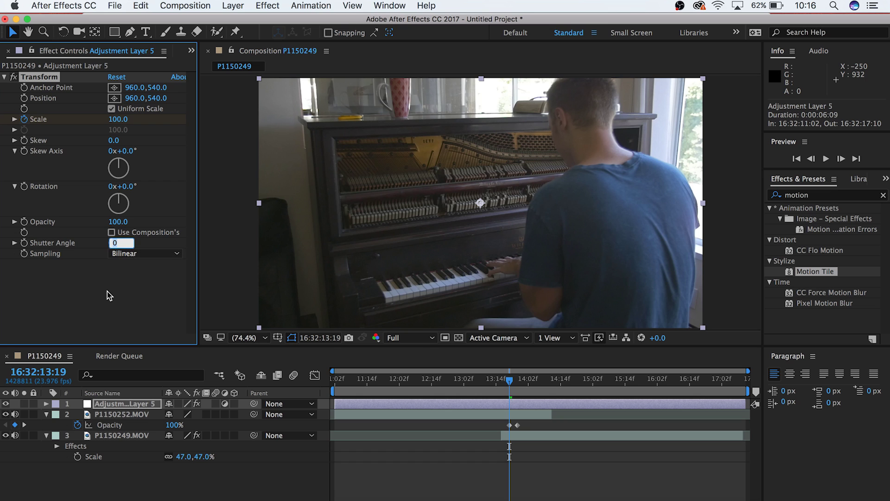
pyautogui.write('180')
pyautogui.press('Return')
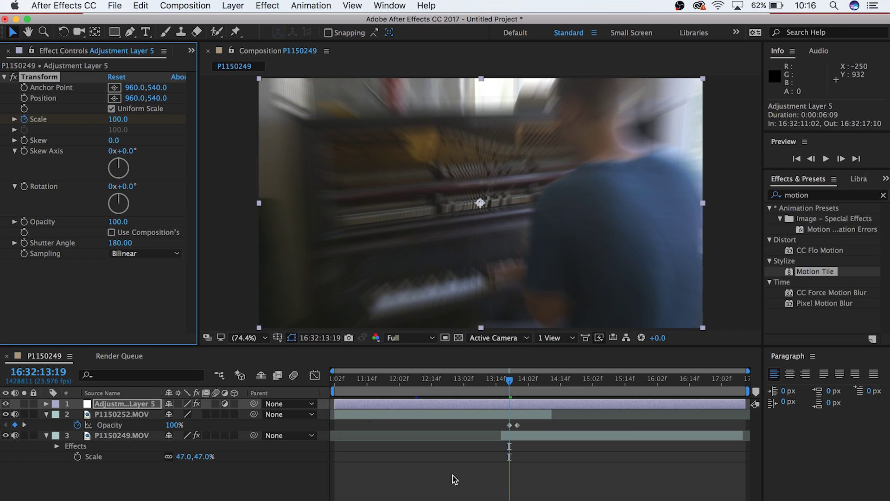
pyautogui.click(496, 379)
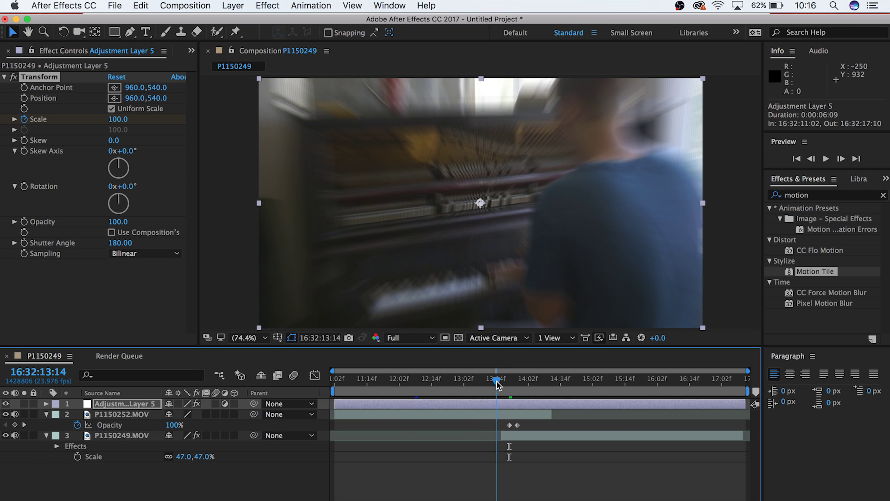
pyautogui.press('space')
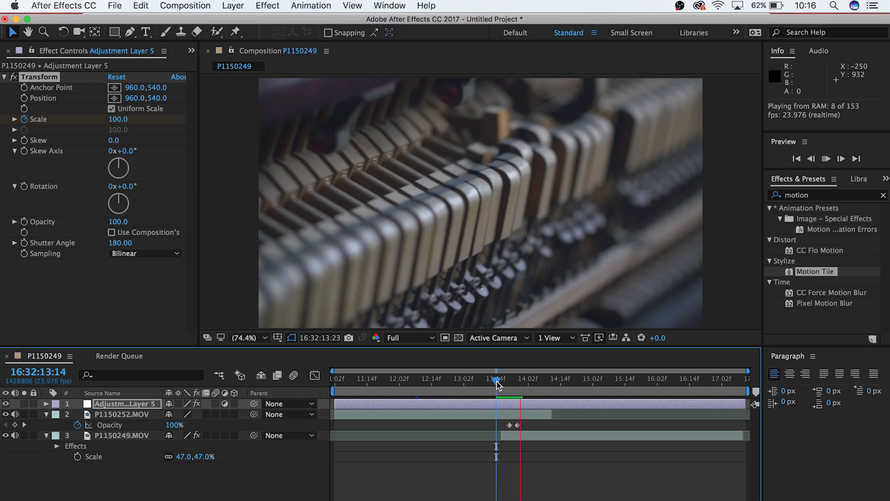
pyautogui.press('space')
pyautogui.press('space')
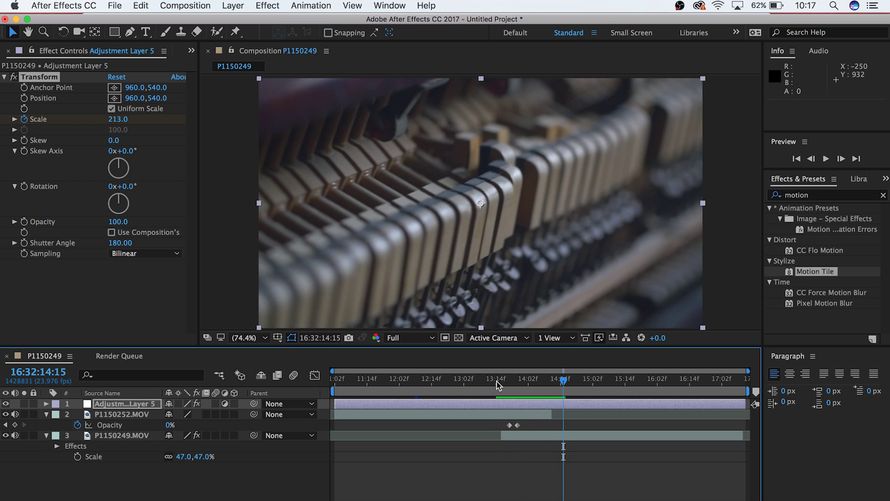
pyautogui.press('space')
pyautogui.press('space')
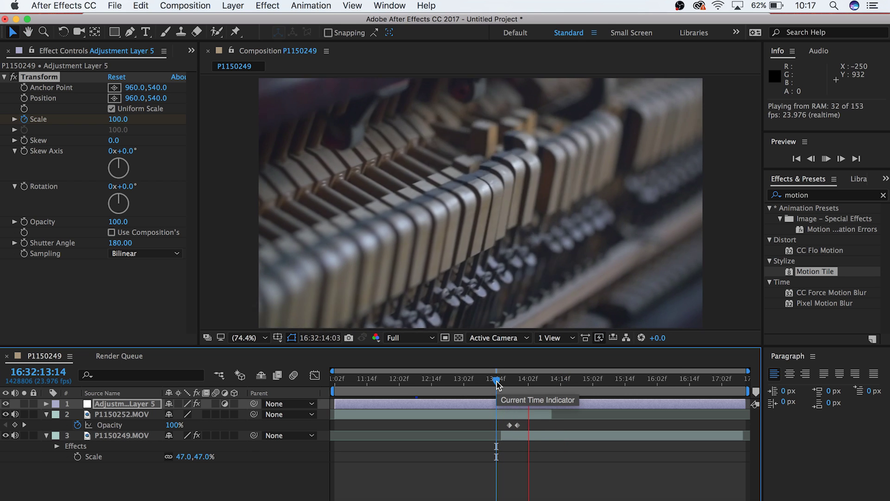
pyautogui.press('space')
pyautogui.moveTo(498, 384); pyautogui.dragTo(512, 387)
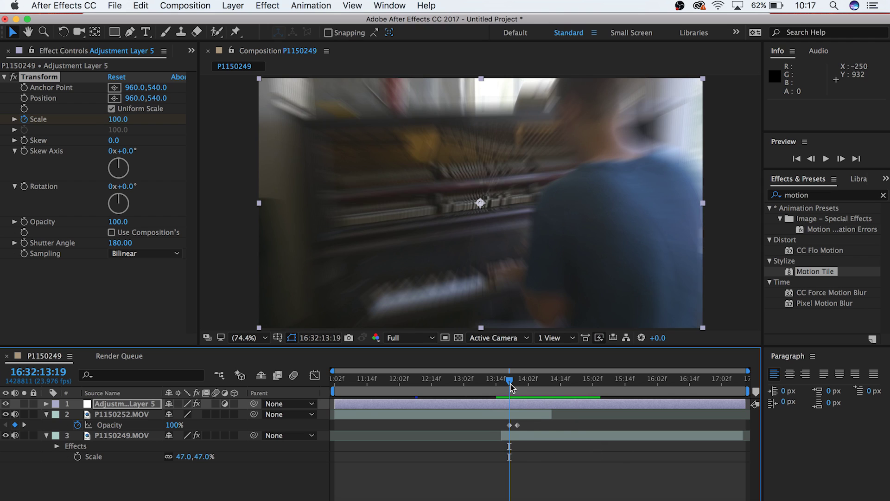
pyautogui.press('super+shift+a')
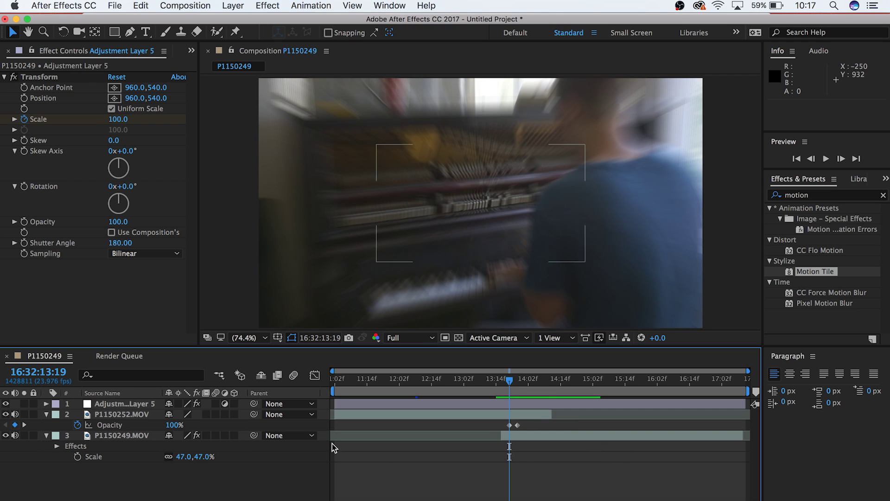
# Reveal the Transform effect properties of Adjustment Layer 5
pyautogui.click(46, 405)
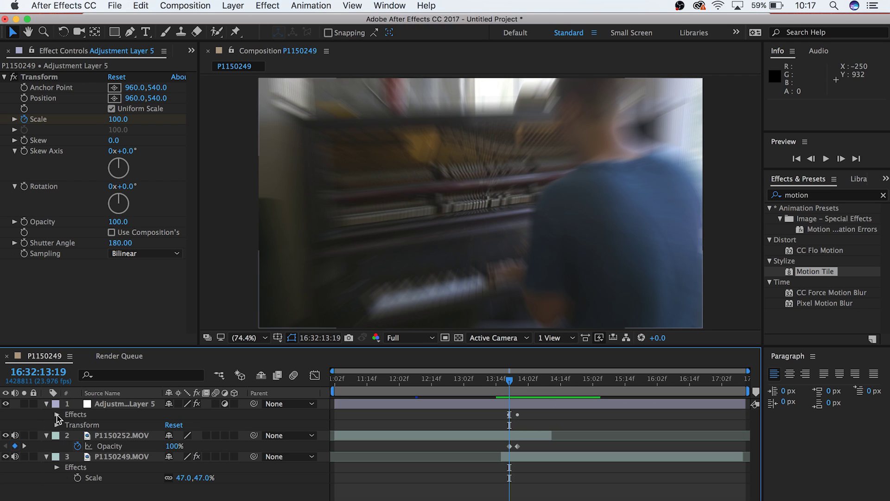
pyautogui.click(57, 415)
pyautogui.click(67, 425)
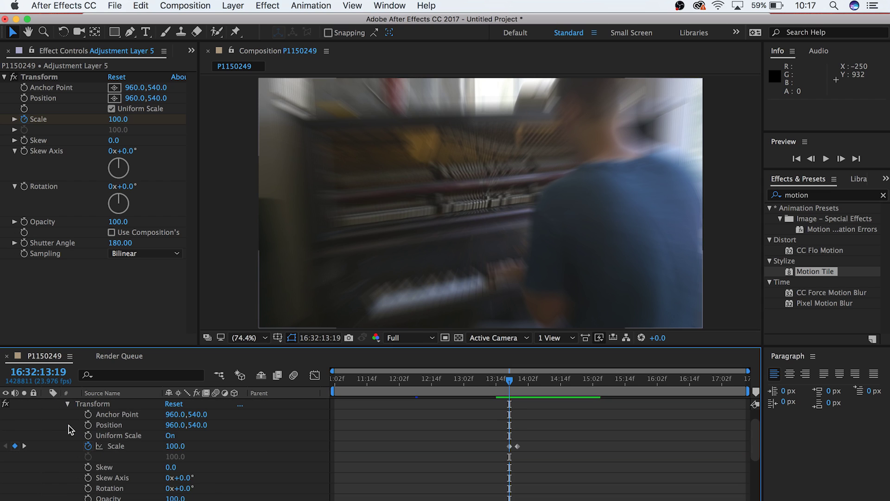
# Move the 213.0 Scale keyframe later, to about 16:32:13:22, and select both Scale keyframes
pyautogui.press('=')
pyautogui.press('=')
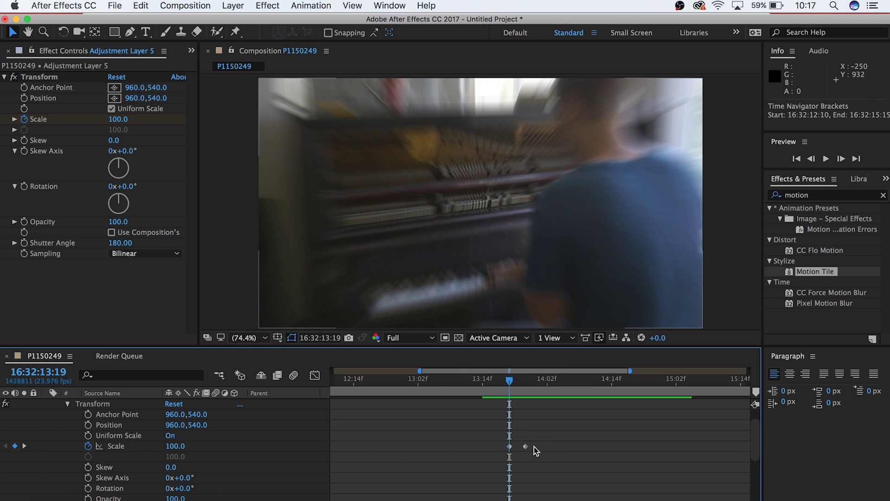
pyautogui.click(540, 447)
pyautogui.moveTo(546, 446); pyautogui.dragTo(554, 448)
pyautogui.keyDown('shift'); pyautogui.click(510, 448); pyautogui.keyUp('shift')
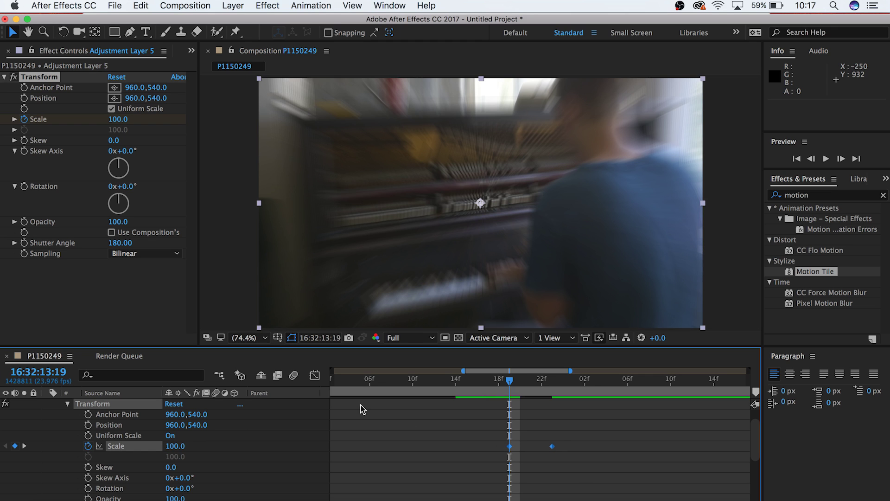
# Apply Easy Ease to both Scale keyframes in the Graph Editor
pyautogui.click(316, 377)
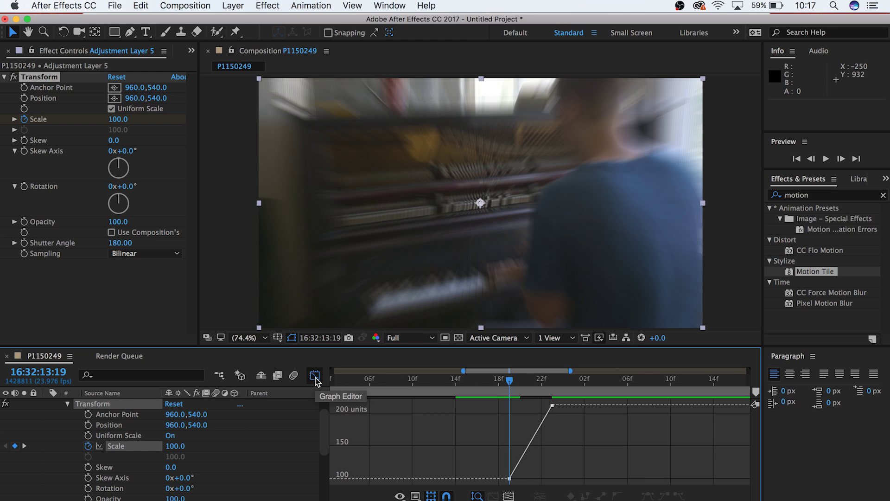
pyautogui.moveTo(553, 407)
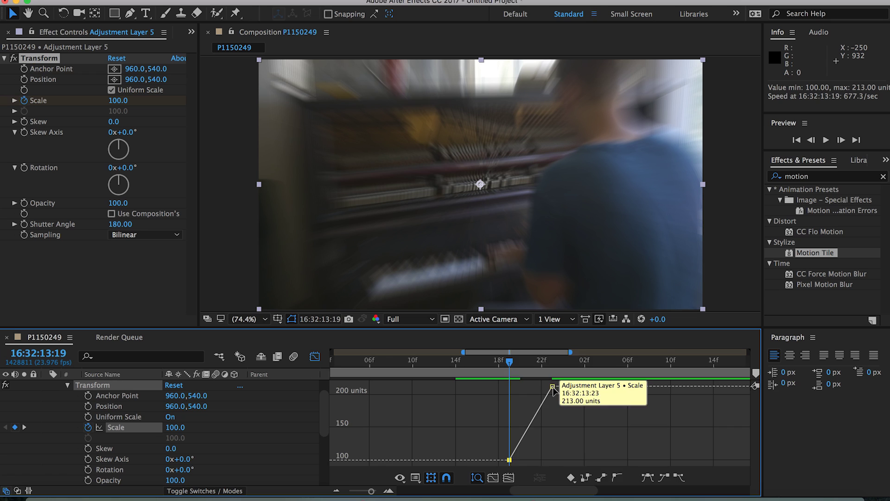
pyautogui.rightClick(553, 387)
pyautogui.click(631, 408)
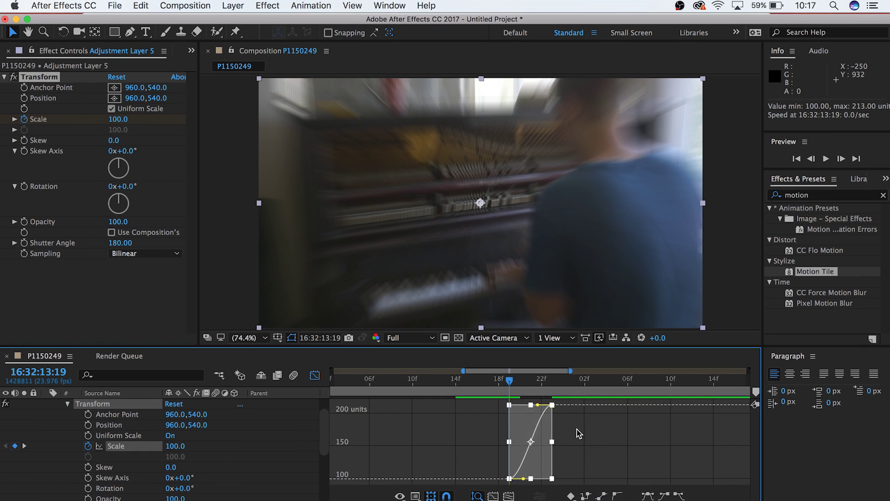
# Lengthen the Bezier handles on the 213 and 100 keyframes, then preview the eased zoom
pyautogui.click(541, 393)
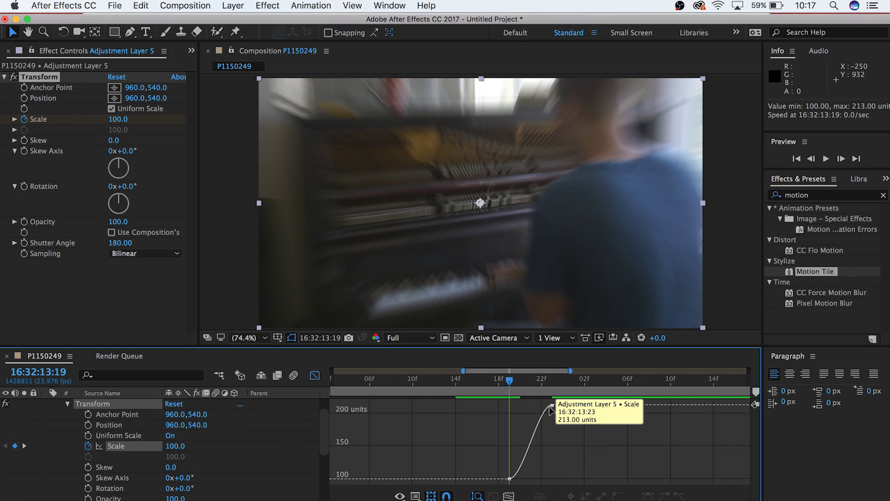
pyautogui.moveTo(535, 406); pyautogui.dragTo(531, 407)
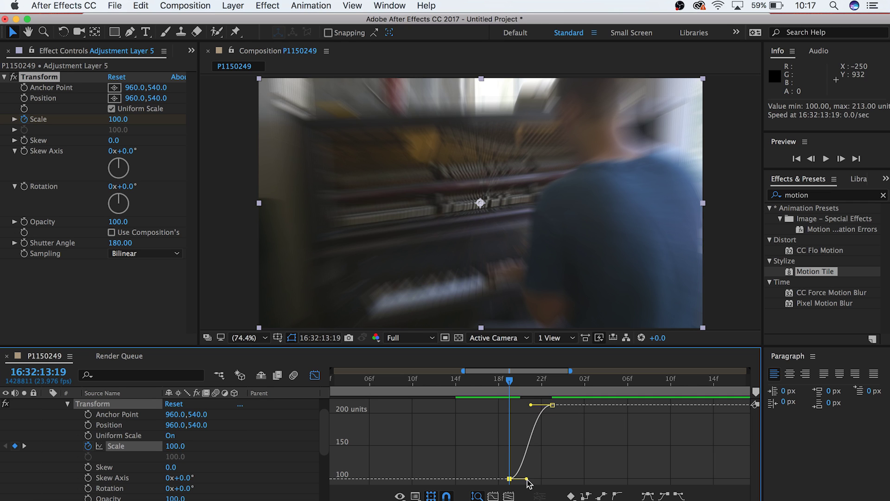
pyautogui.moveTo(527, 479); pyautogui.dragTo(532, 479)
pyautogui.click(315, 375)
pyautogui.press('space')
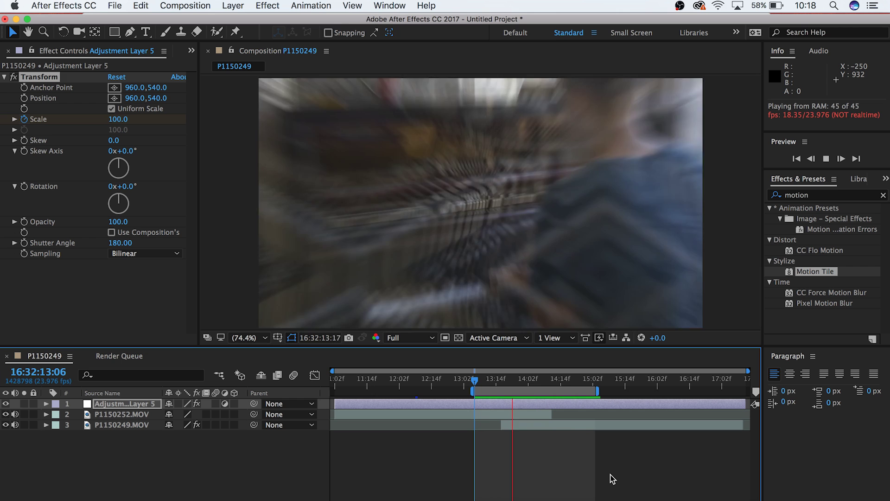